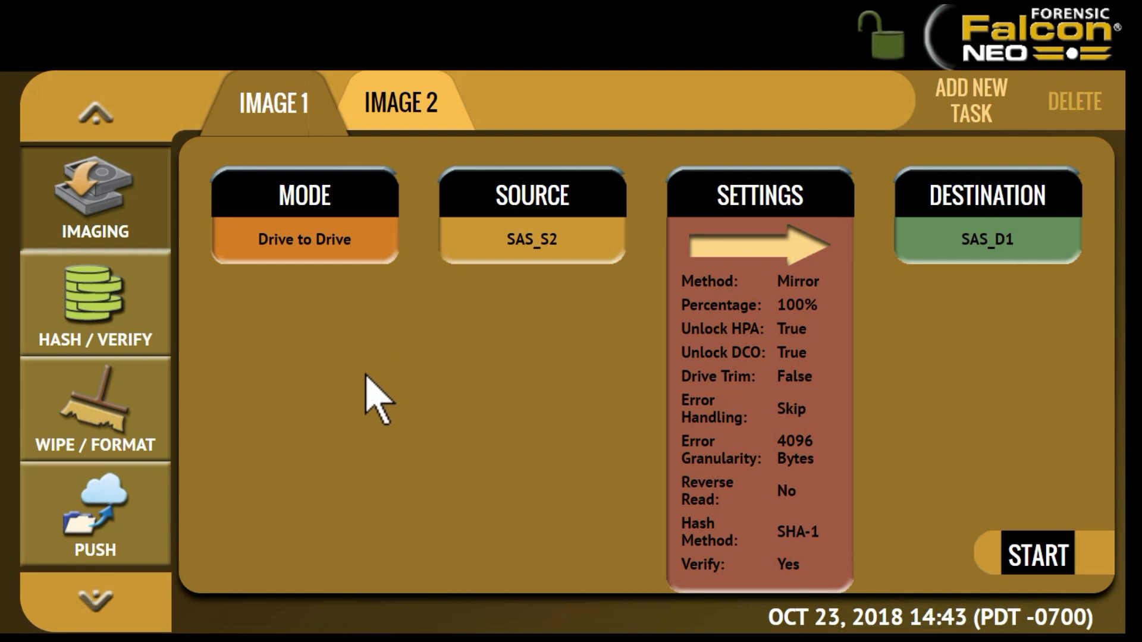
- Scroll the left sidebar down to reveal Task Macro, File Browser, Logs and Statistics
click(92, 601)
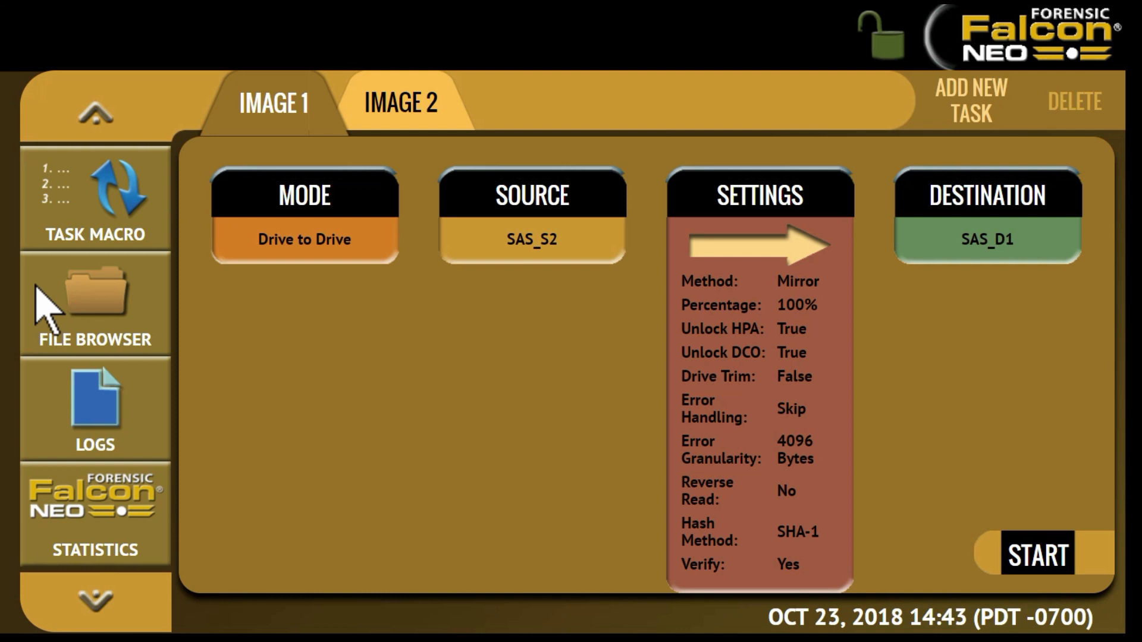
- Open the File Browser showing drive SAS_S1 and its two NTFS partitions
click(113, 315)
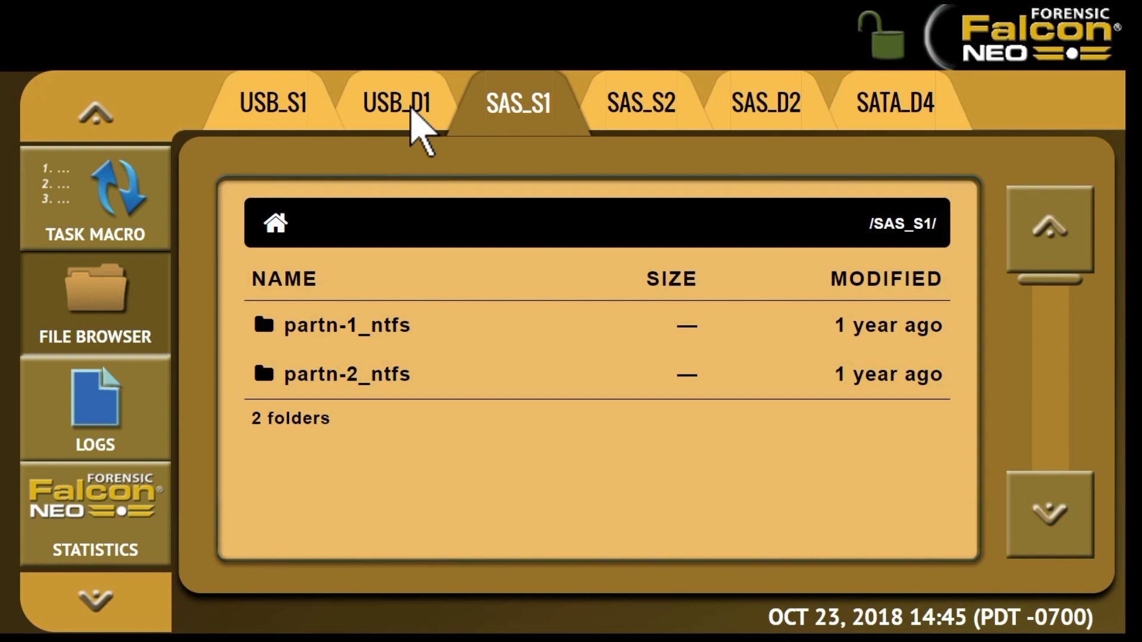
- Navigate into partn-2_ntfs, then DEMO, then the Photos folder
click(271, 381)
click(328, 318)
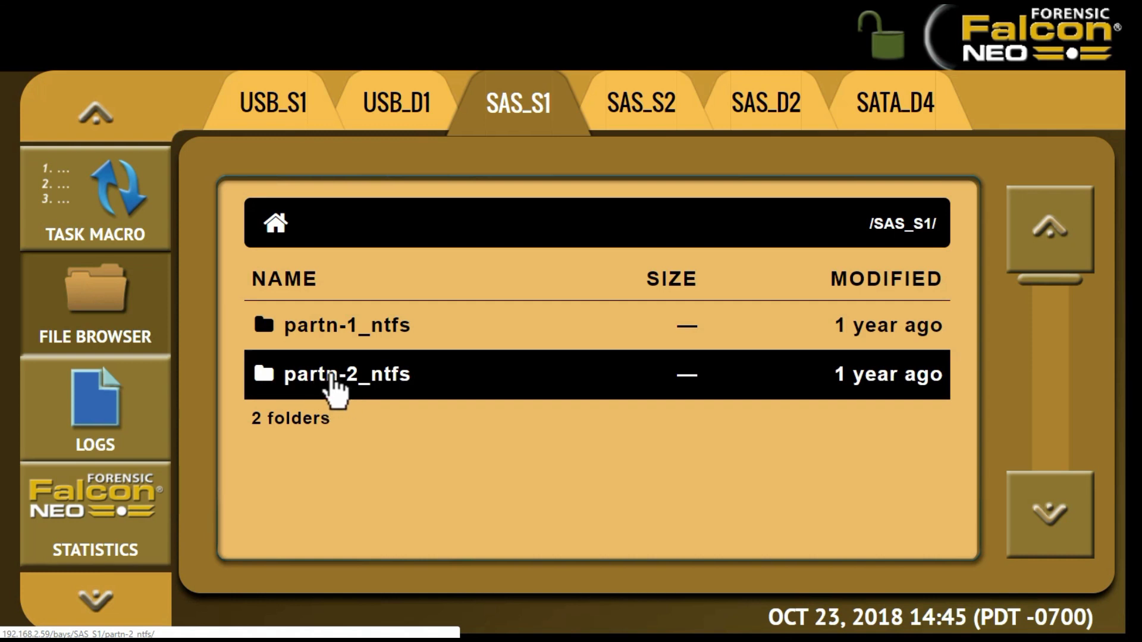
click(331, 373)
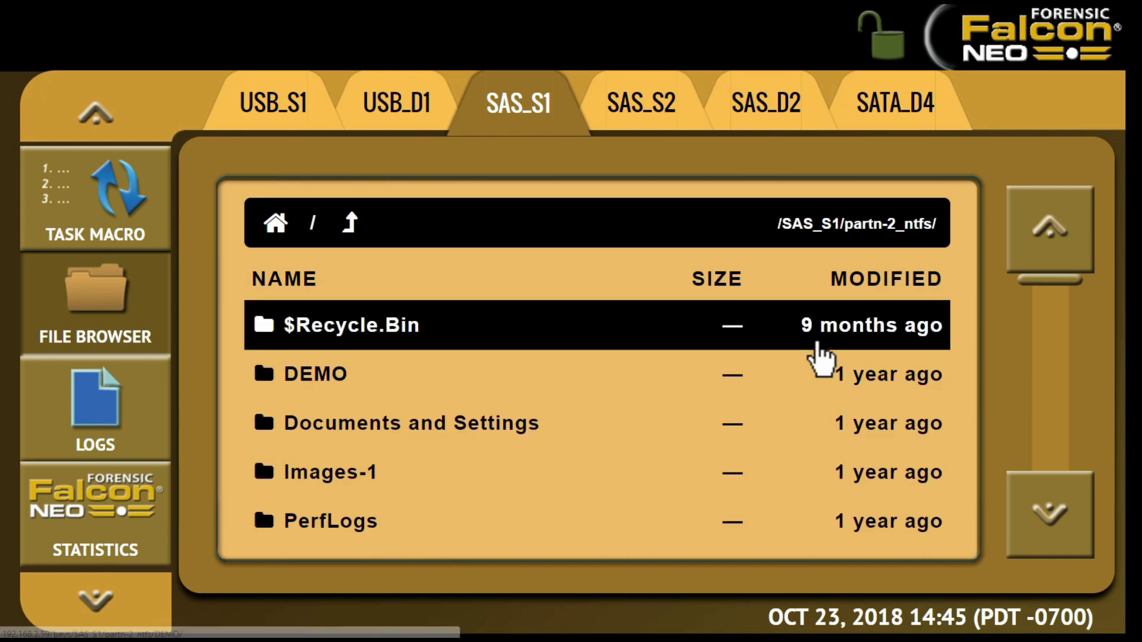
mouse_move(1045, 285)
mouse_down()
mouse_move(1042, 473)
mouse_move(1071, 306)
mouse_move(1058, 285)
mouse_up()
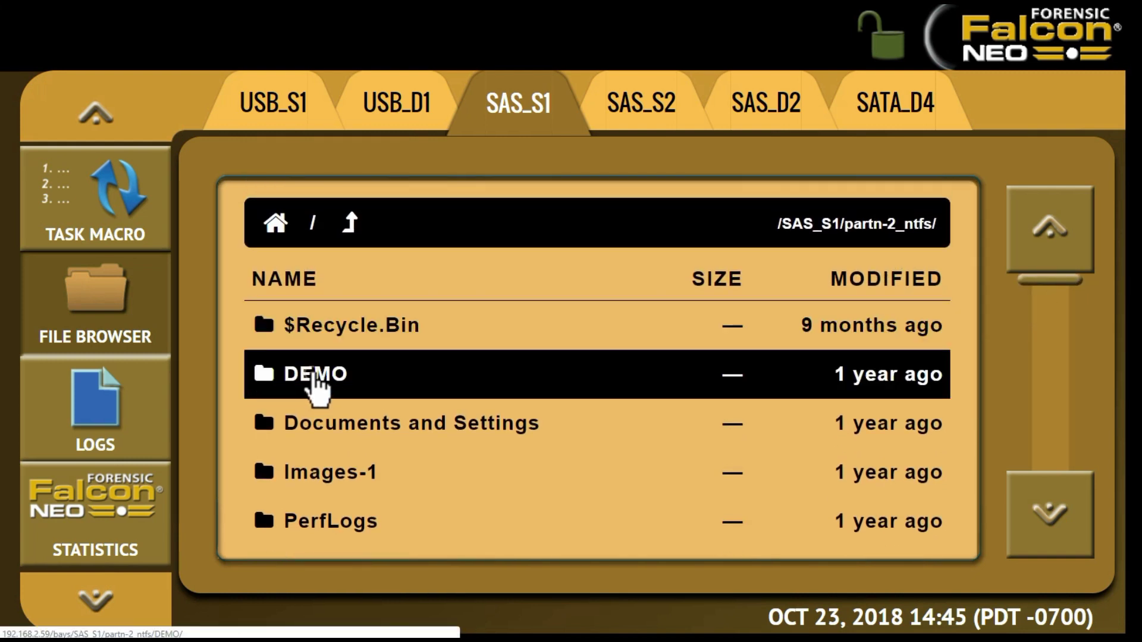
click(312, 378)
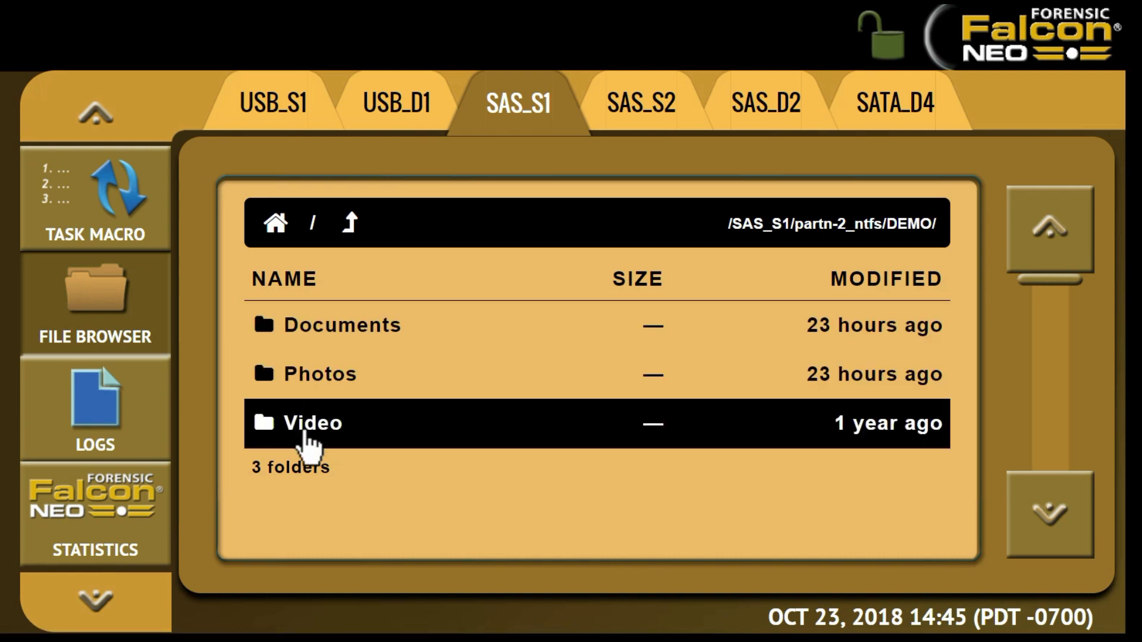
click(321, 376)
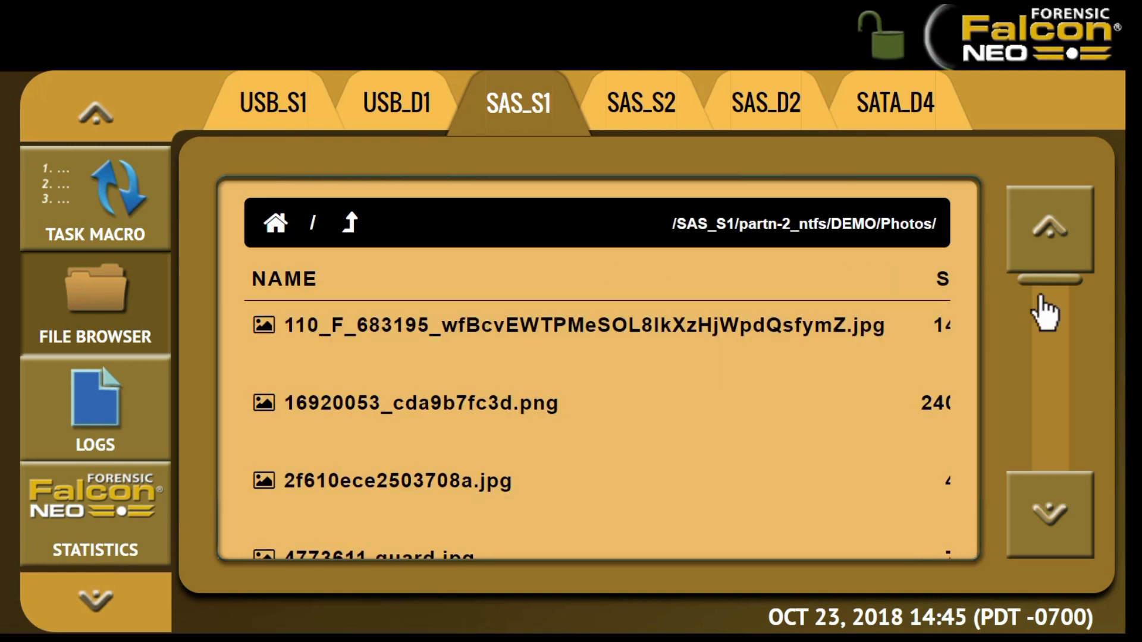
- Preview the Taliban-camp-Kunduz-e1467727806862.png image, then close the preview
drag(1051, 279, 1070, 403)
click(830, 330)
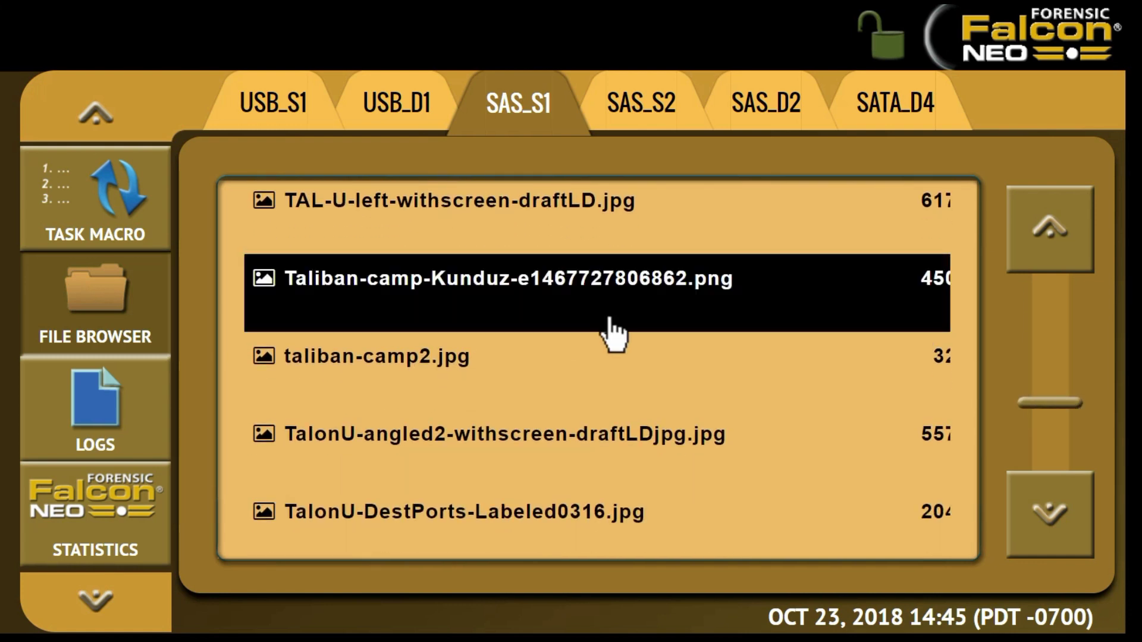
click(386, 286)
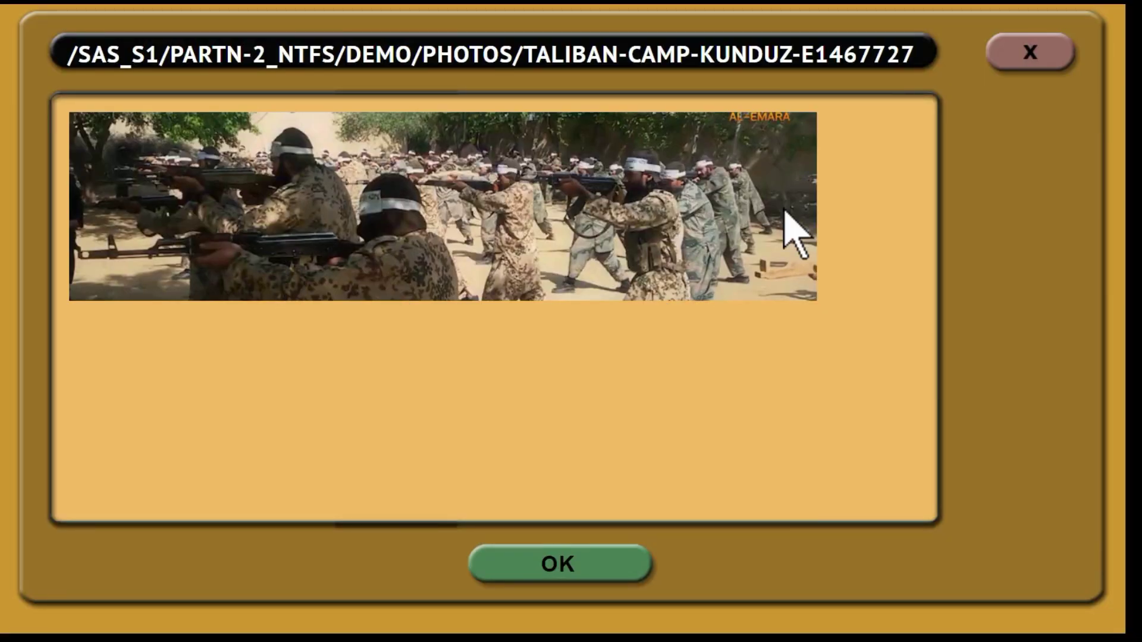
click(1018, 52)
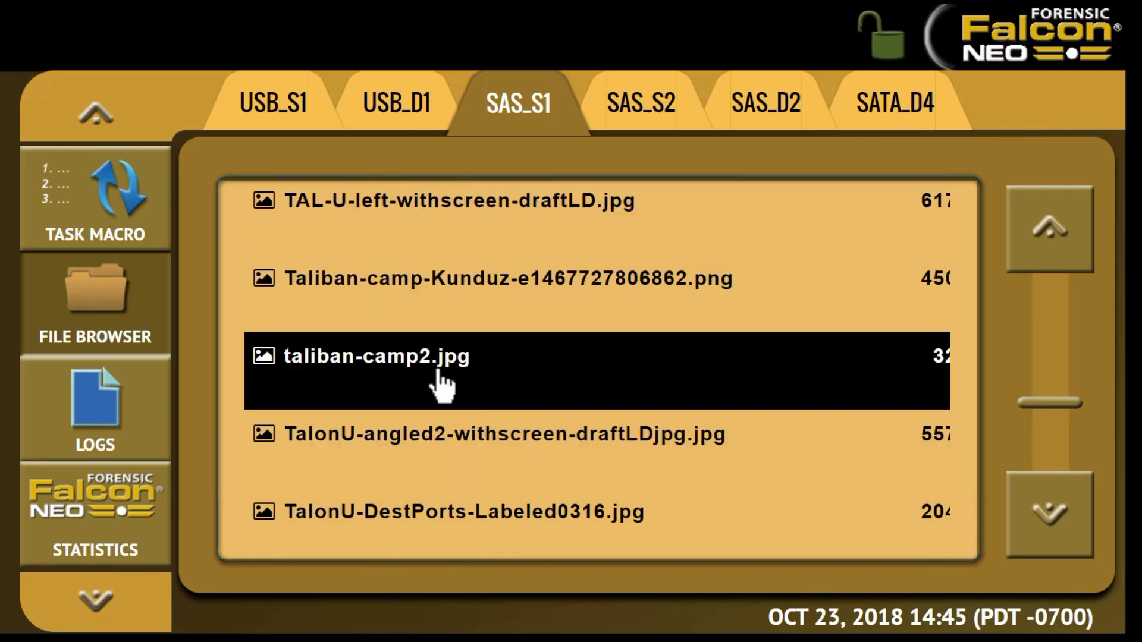
- Preview taliban-camp2.jpg, close it, and go back up to the DEMO folder
click(491, 379)
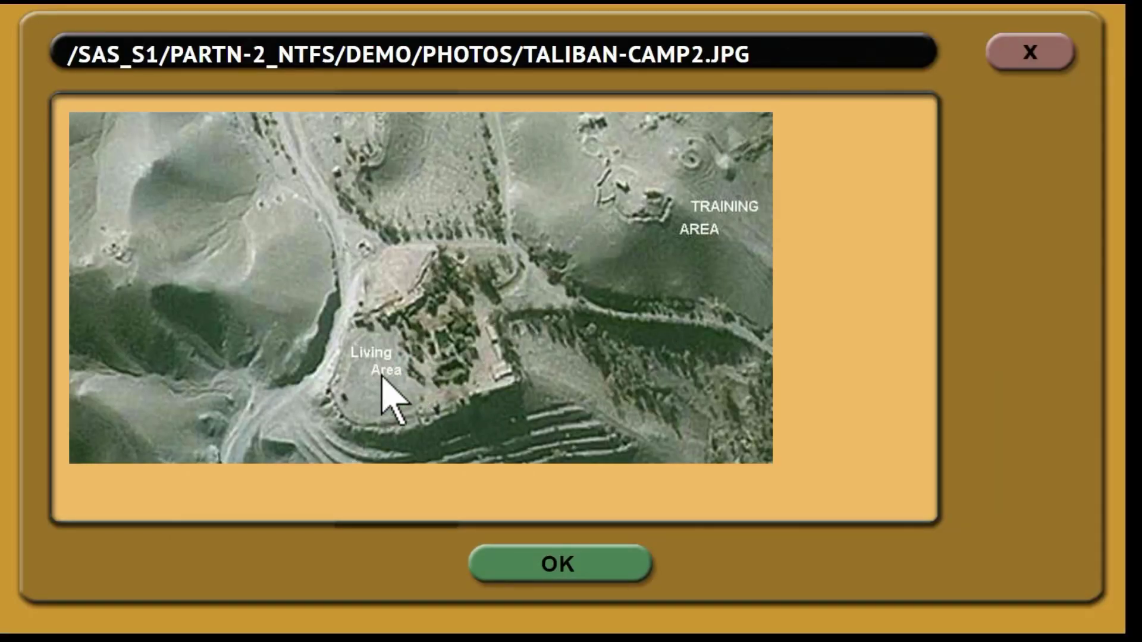
click(1021, 54)
drag(1035, 408, 1053, 280)
click(350, 223)
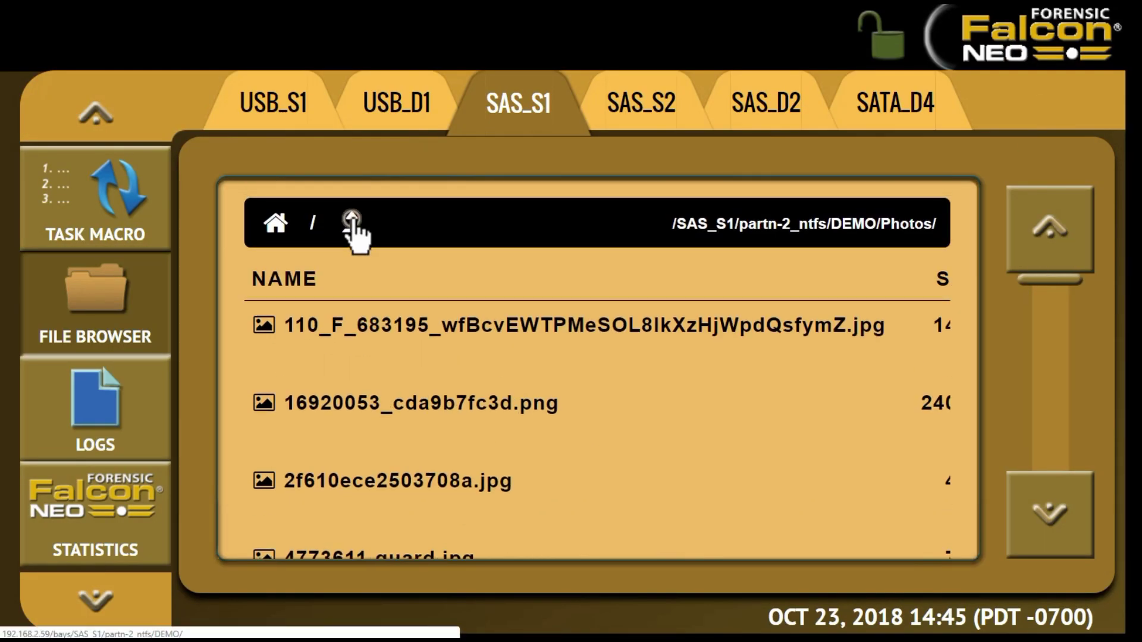
- Open Documents and read the two-page _FalconNeo_DS9_2018.pdf datasheet, then close it
click(345, 324)
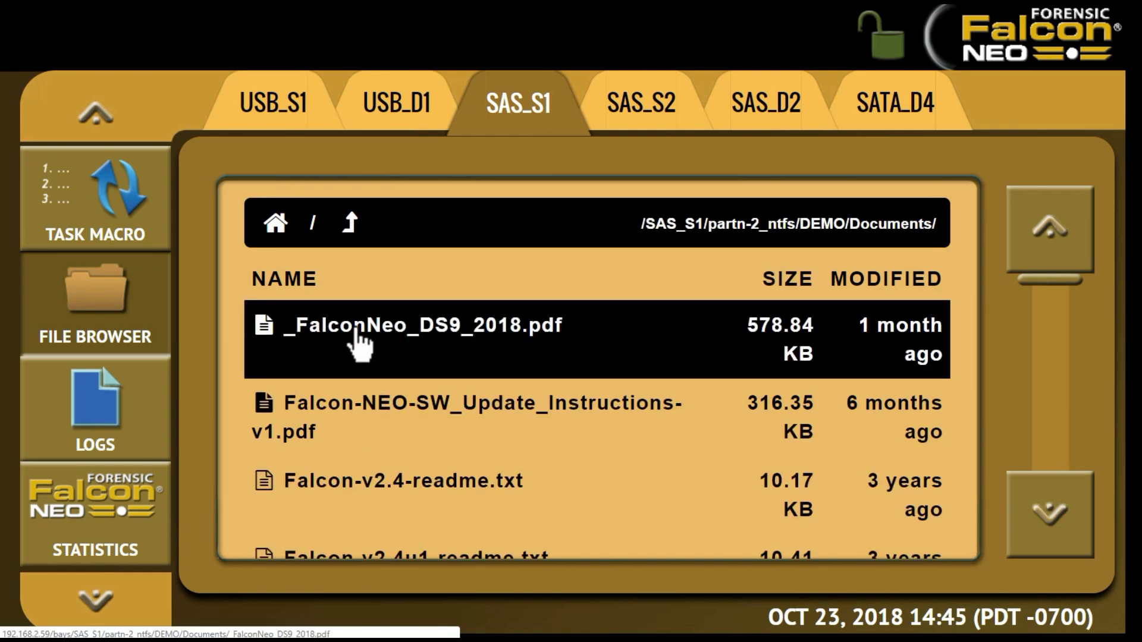
click(356, 339)
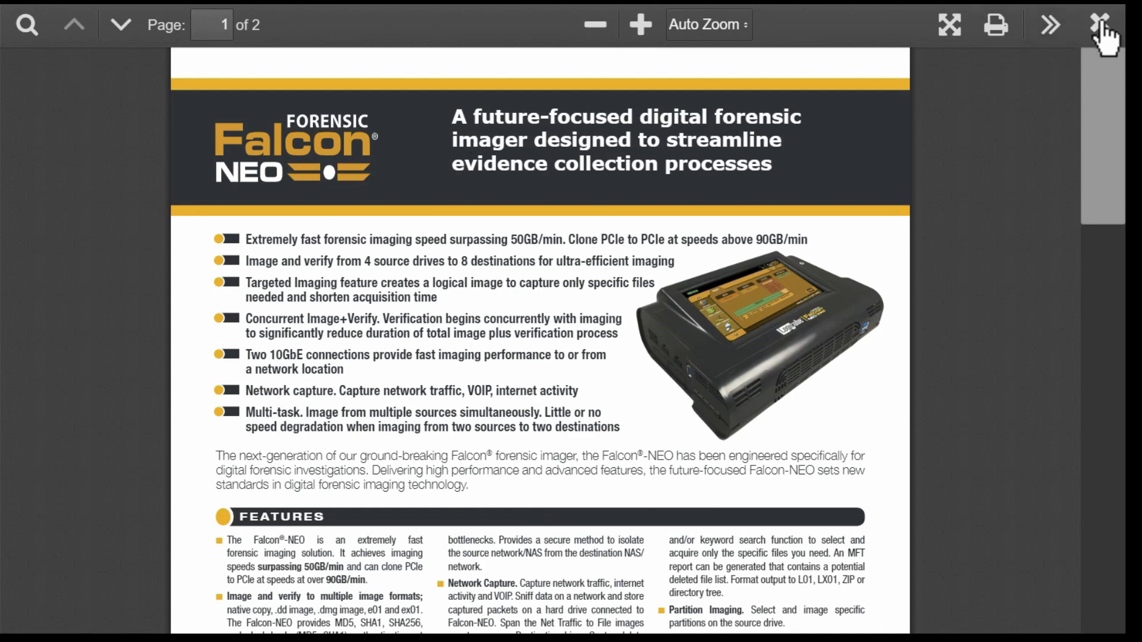
mouse_move(1114, 137)
mouse_down()
mouse_move(1119, 470)
mouse_move(1121, 132)
mouse_up()
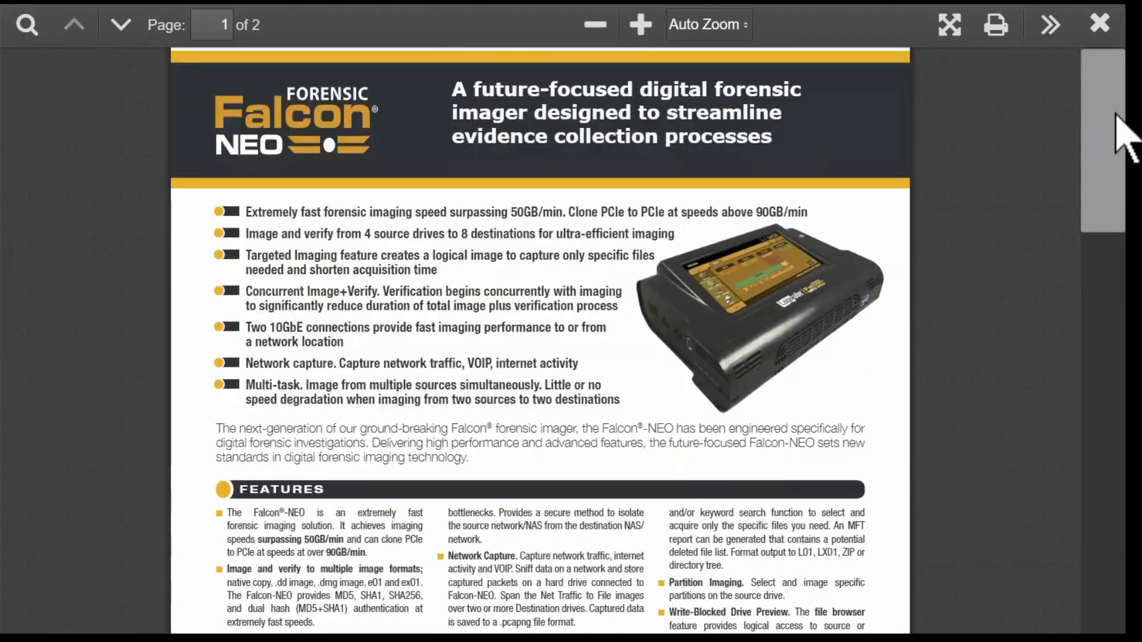
click(1099, 24)
drag(1040, 280, 1006, 393)
click(502, 349)
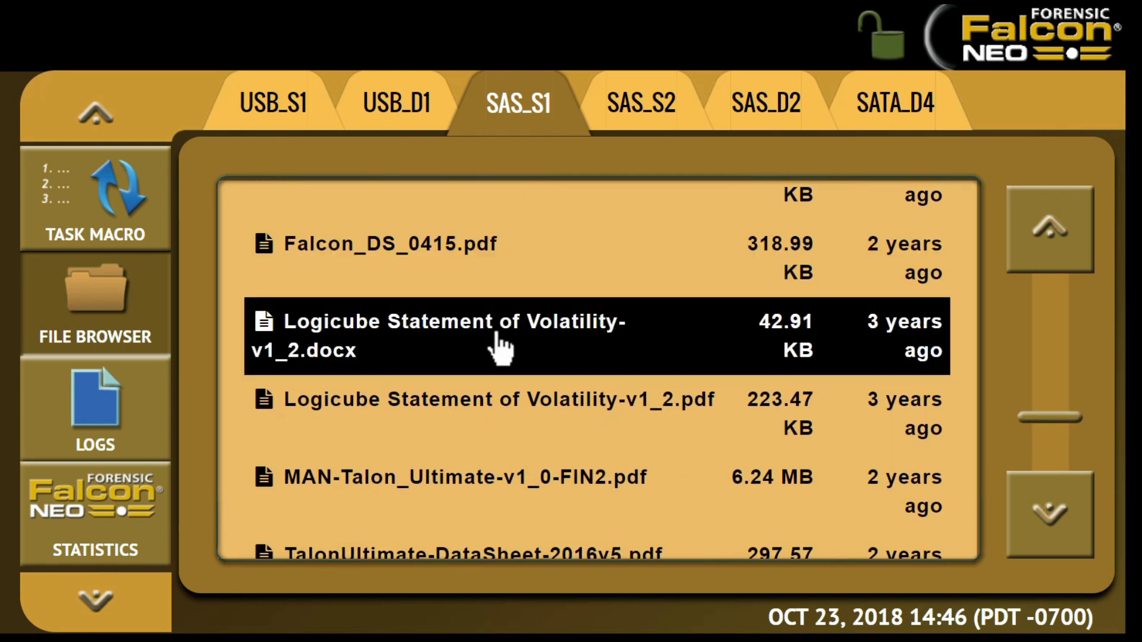
- Dismiss the unsupported-preview error and save Logicube Statement of Volatility-v1_2.docx to the Desktop via Save link as
click(367, 336)
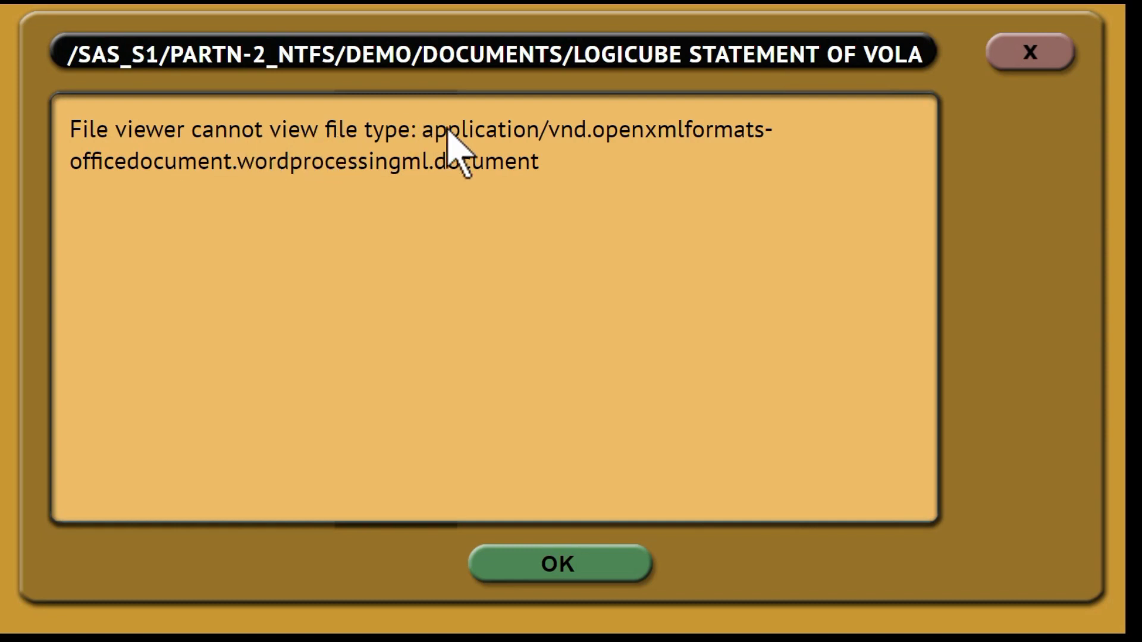
click(1024, 52)
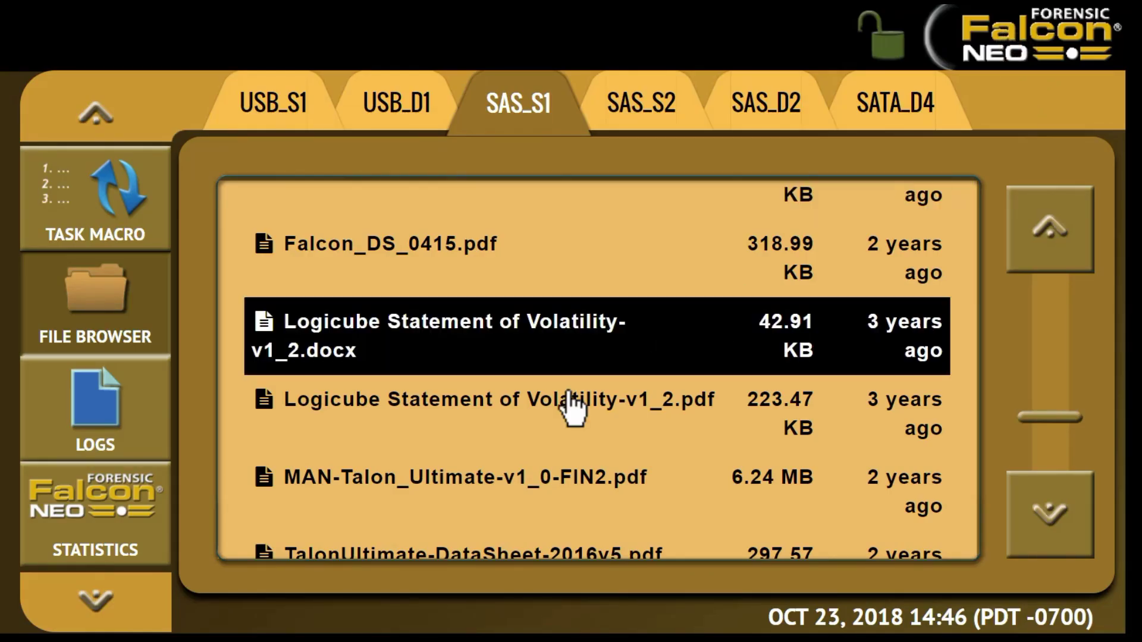
right_click(365, 336)
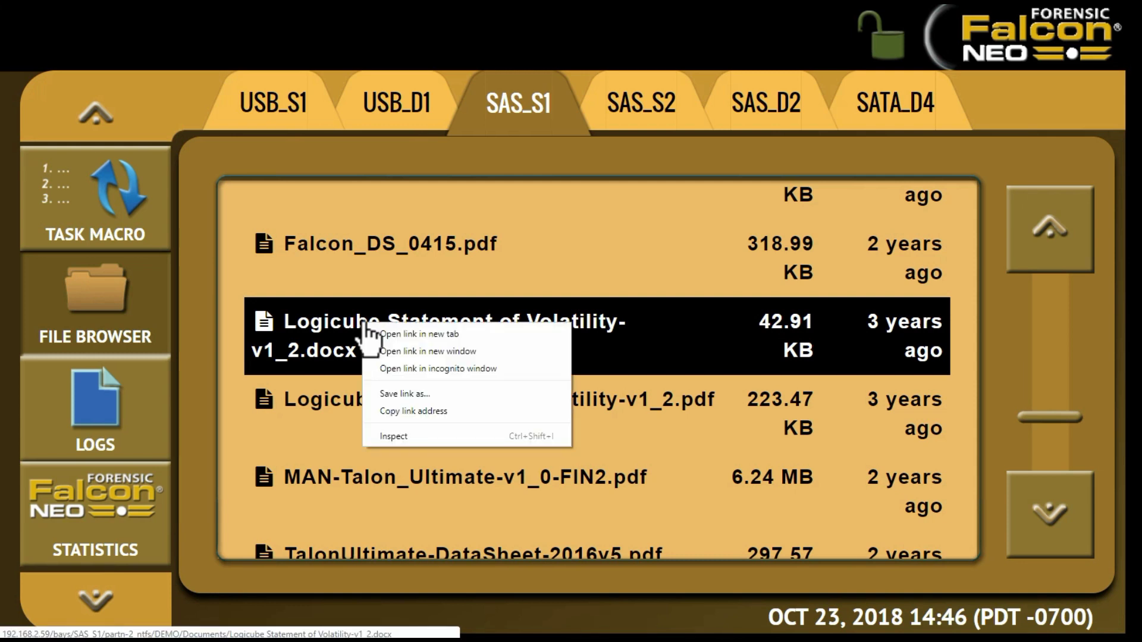
click(395, 394)
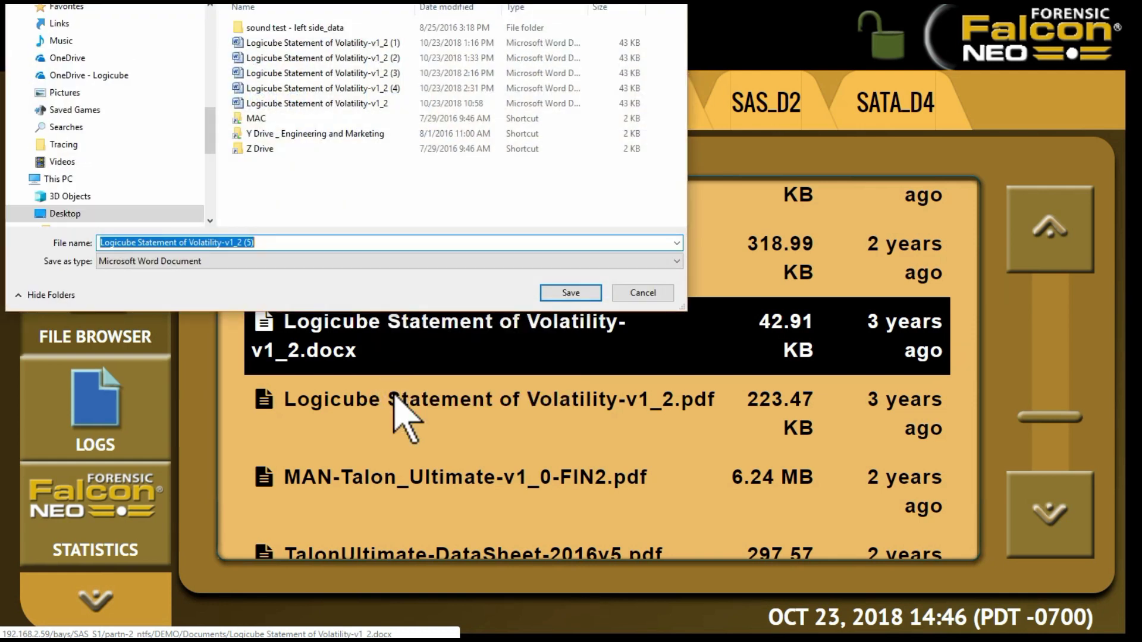
drag(212, 122, 208, 24)
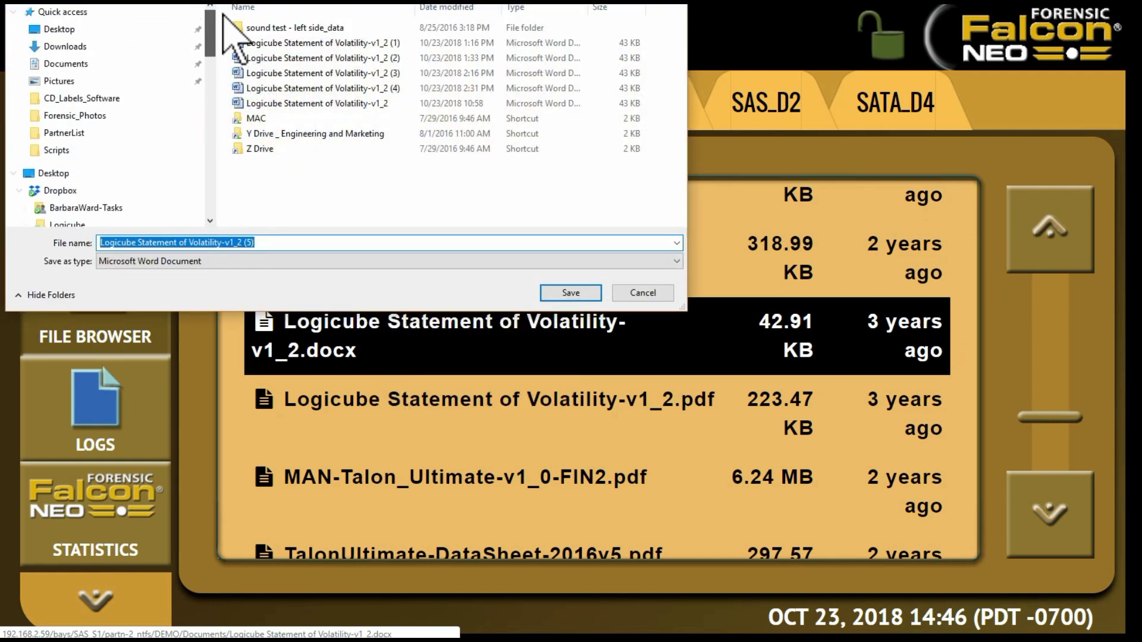
click(52, 30)
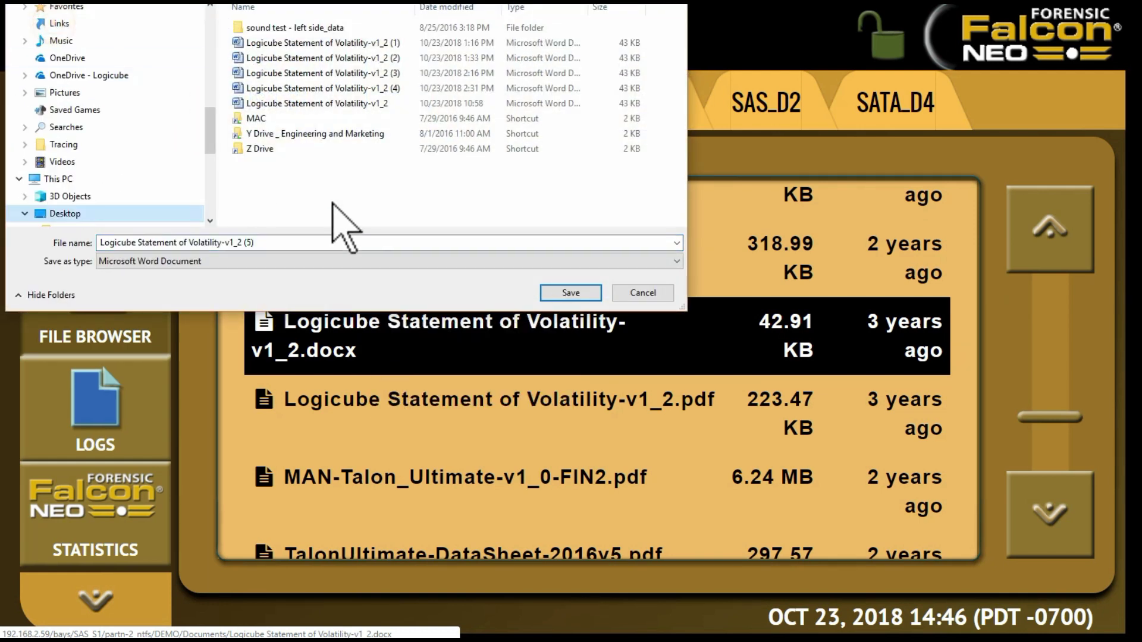
click(570, 293)
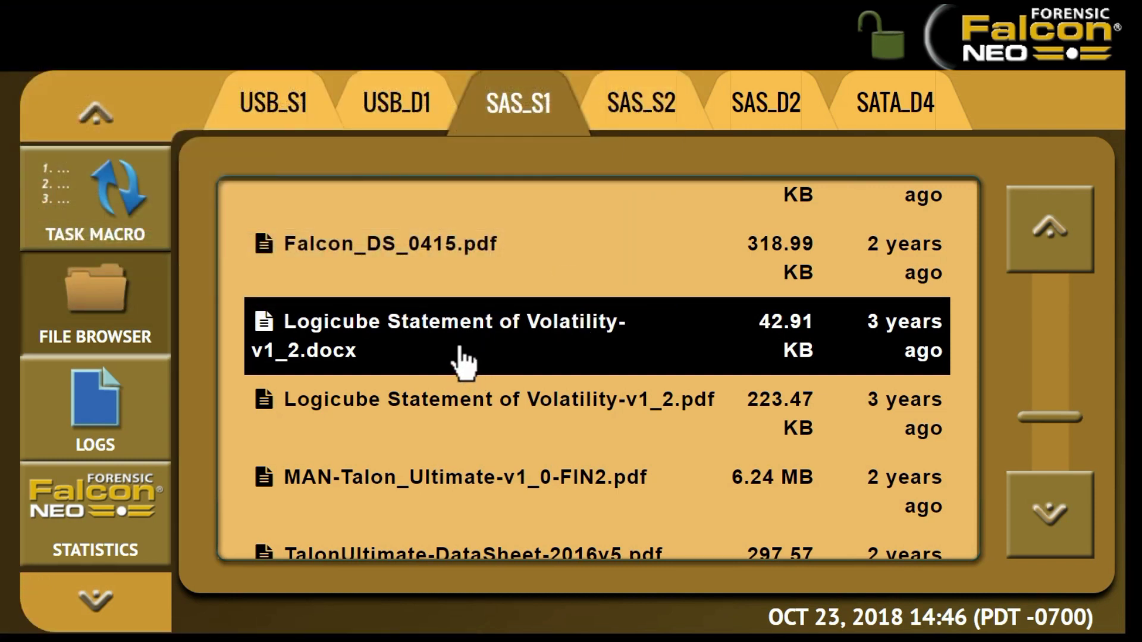
- Scroll the Documents list to the top and go up to the DEMO folder
click(1062, 261)
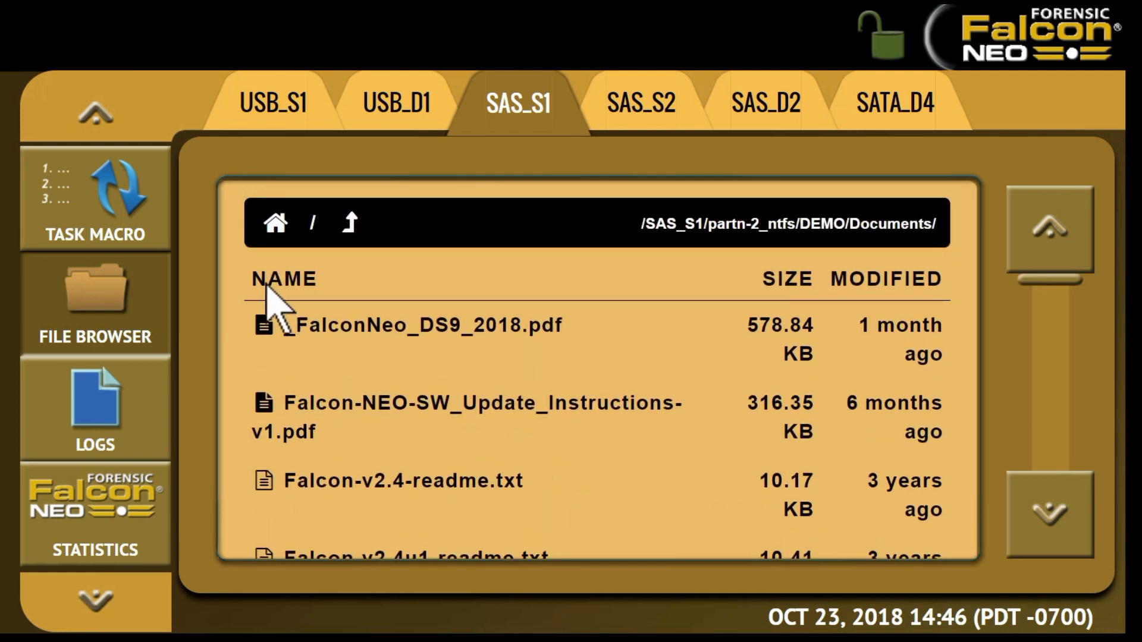
click(351, 223)
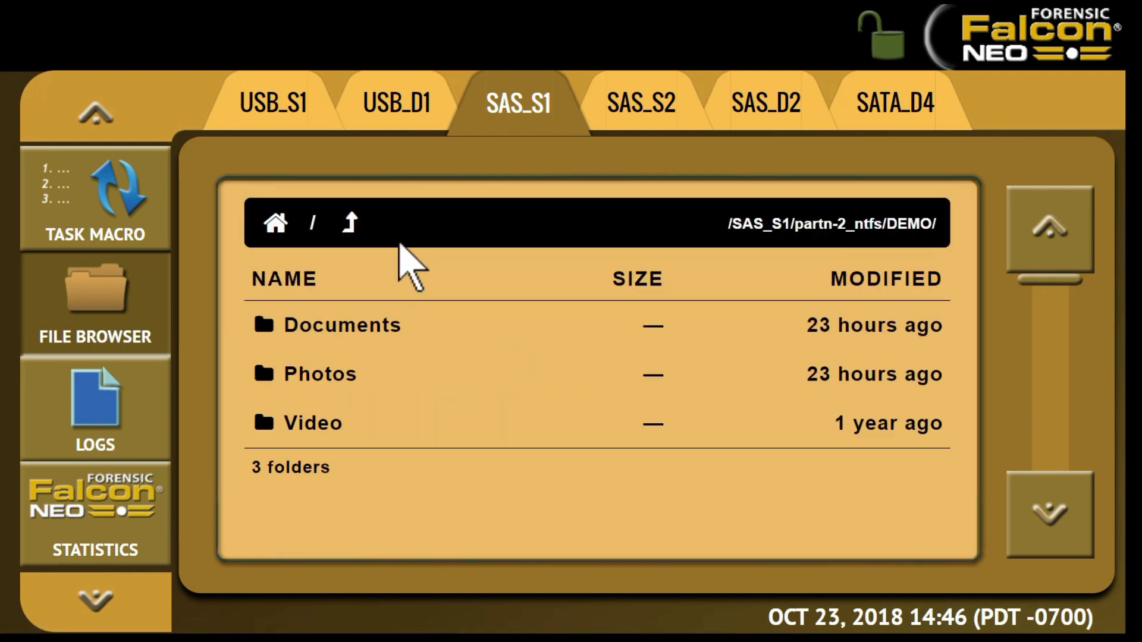